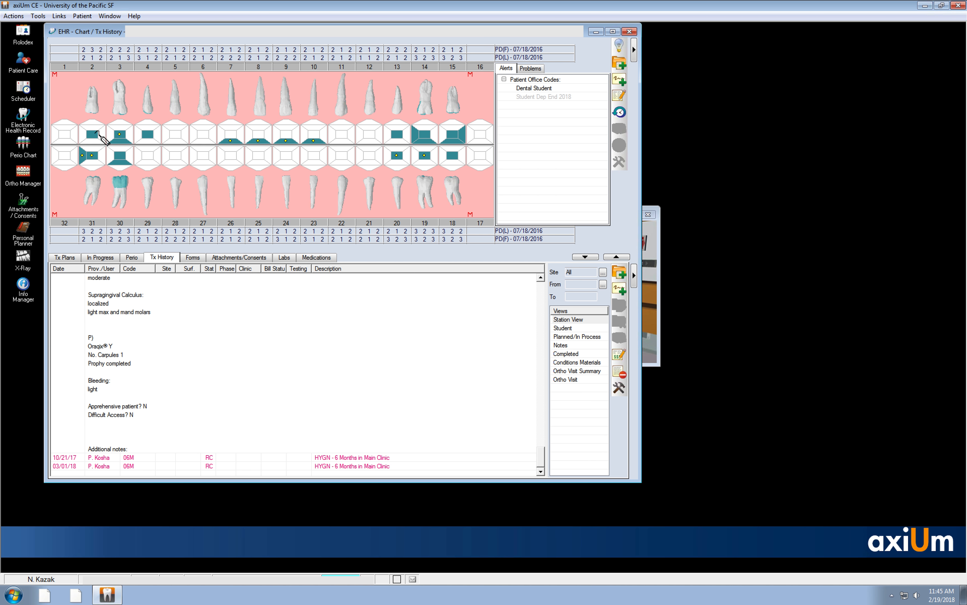
# - Open the form for adding chart entries and show the full code list of medical treatments
pyautogui.click(99, 133)
pyautogui.click(621, 62)
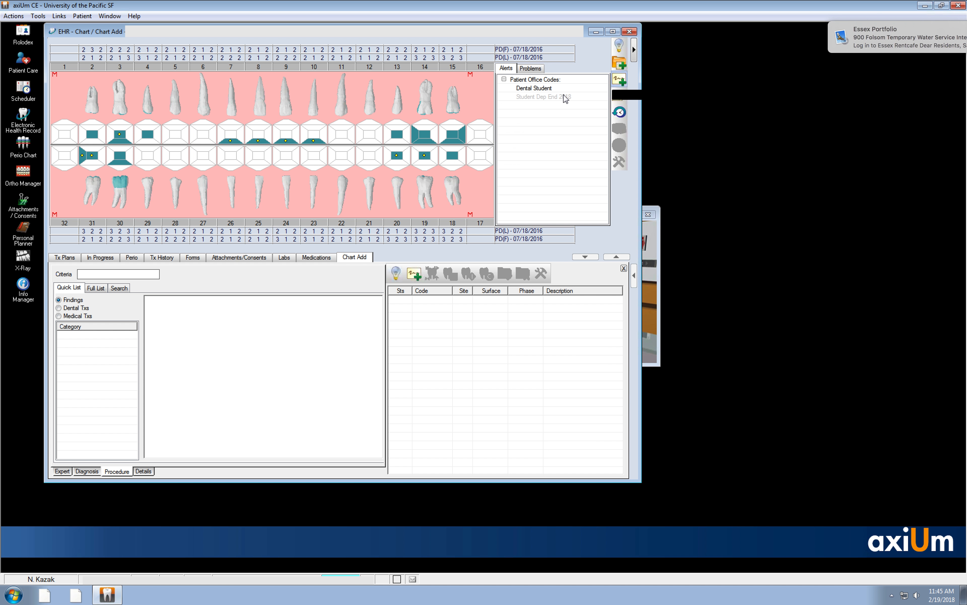
pyautogui.click(62, 309)
pyautogui.click(60, 317)
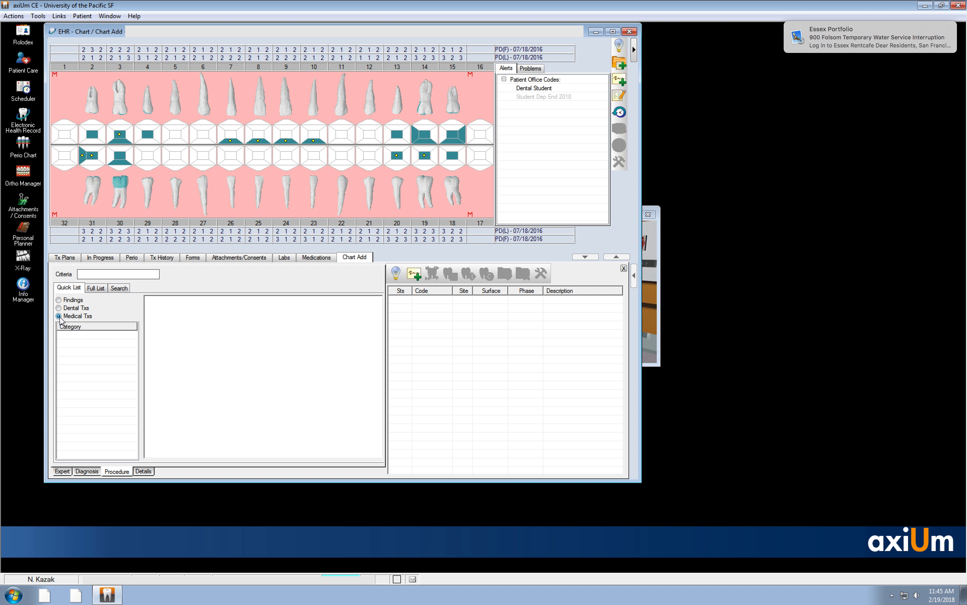
pyautogui.click(91, 291)
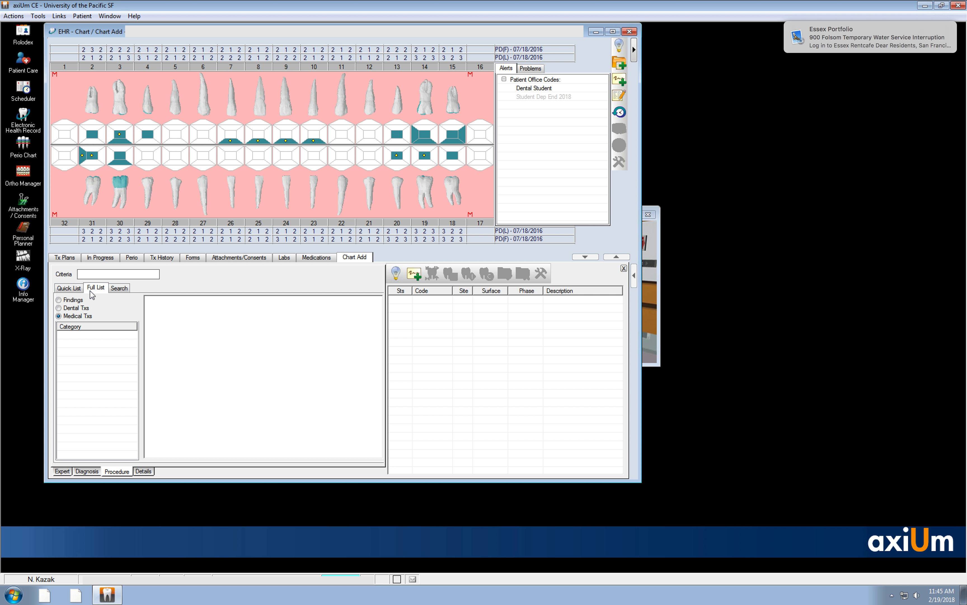
# - Compare the full code lists for findings, medical treatments and dental treatments, finishing on the findings list
pyautogui.click(60, 299)
pyautogui.click(60, 308)
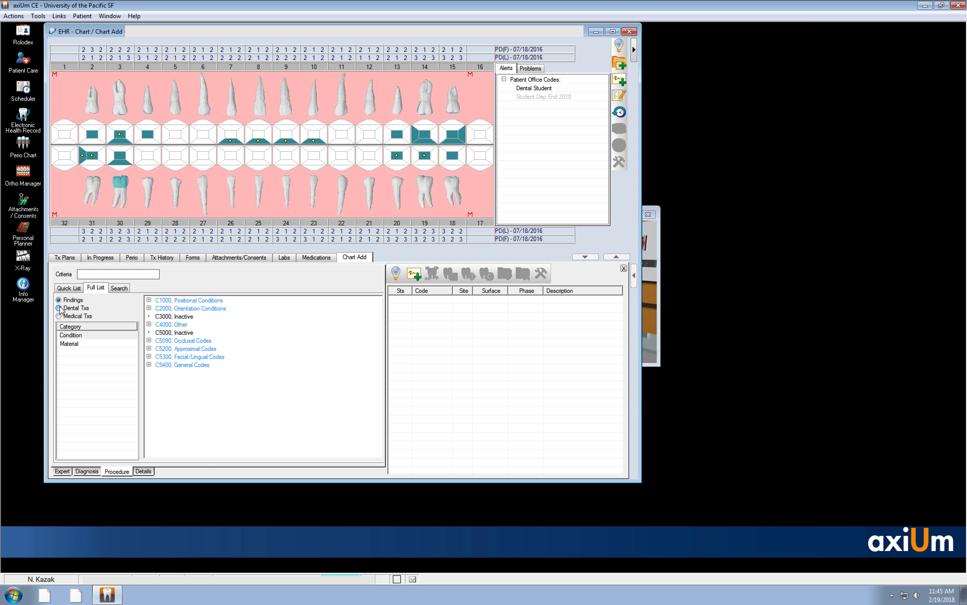
pyautogui.click(60, 317)
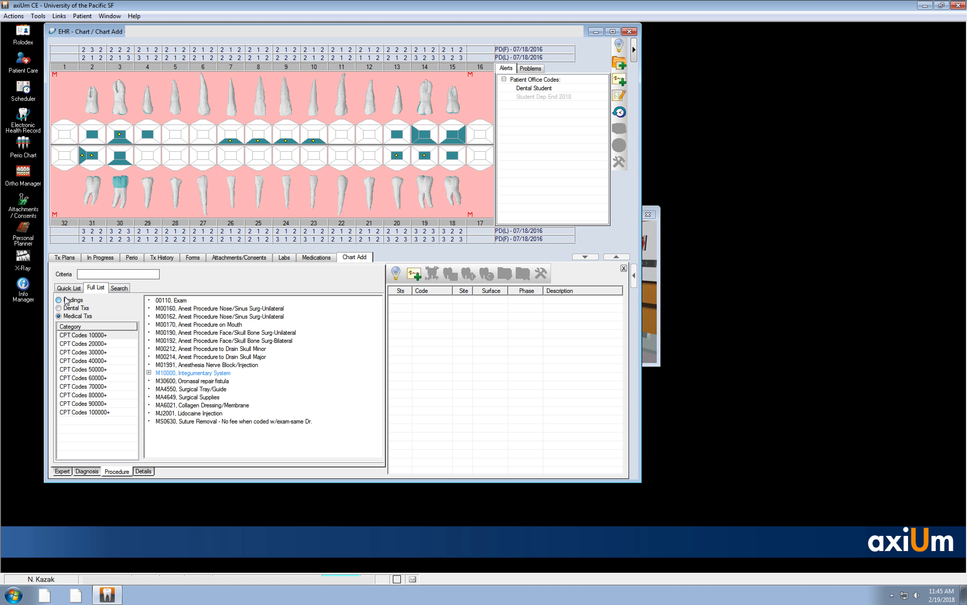
pyautogui.click(59, 300)
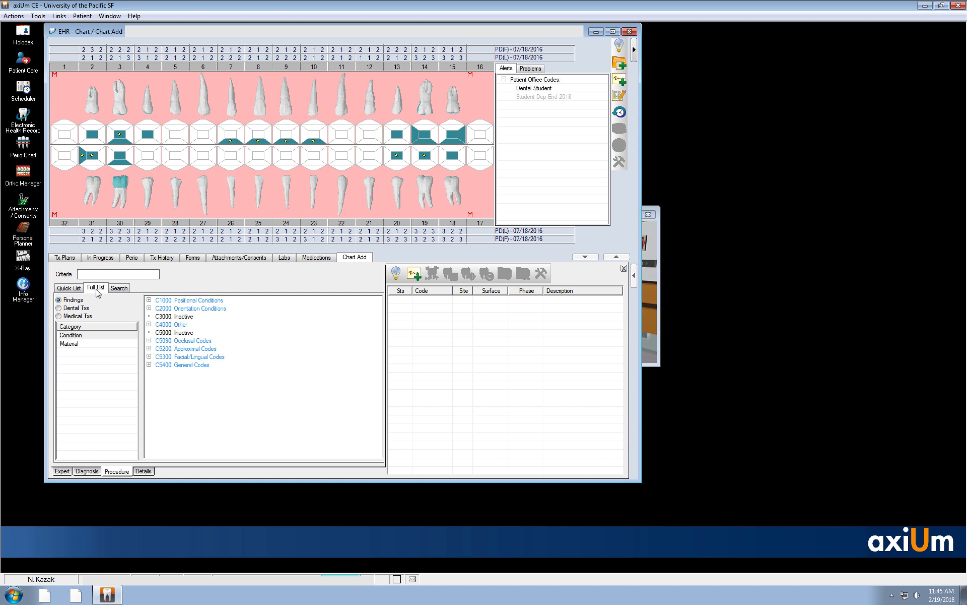
pyautogui.click(59, 308)
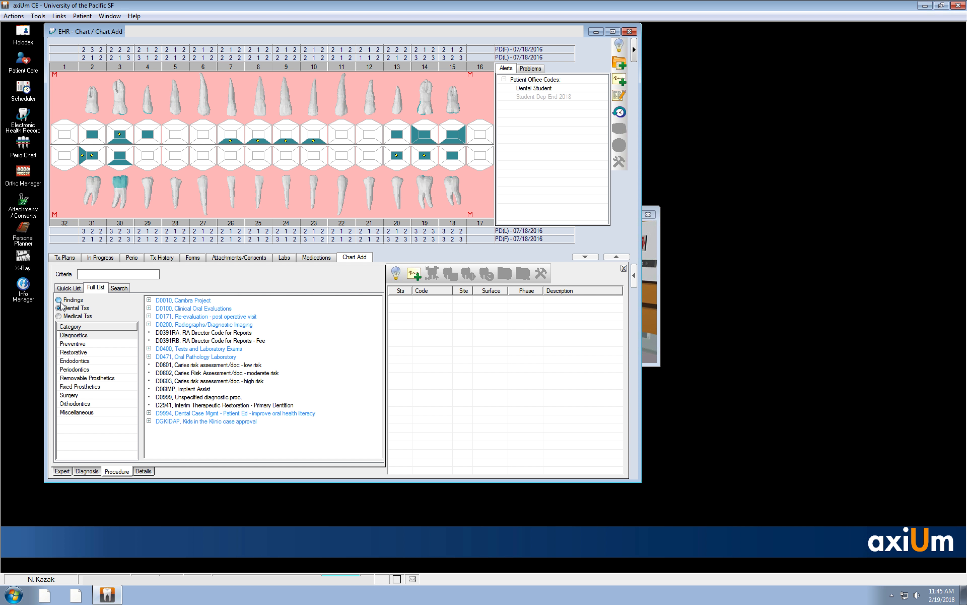
pyautogui.click(59, 300)
# - Chart an existing endodontic treatment (ENDO) on tooth 2 from the Material findings
pyautogui.click(78, 344)
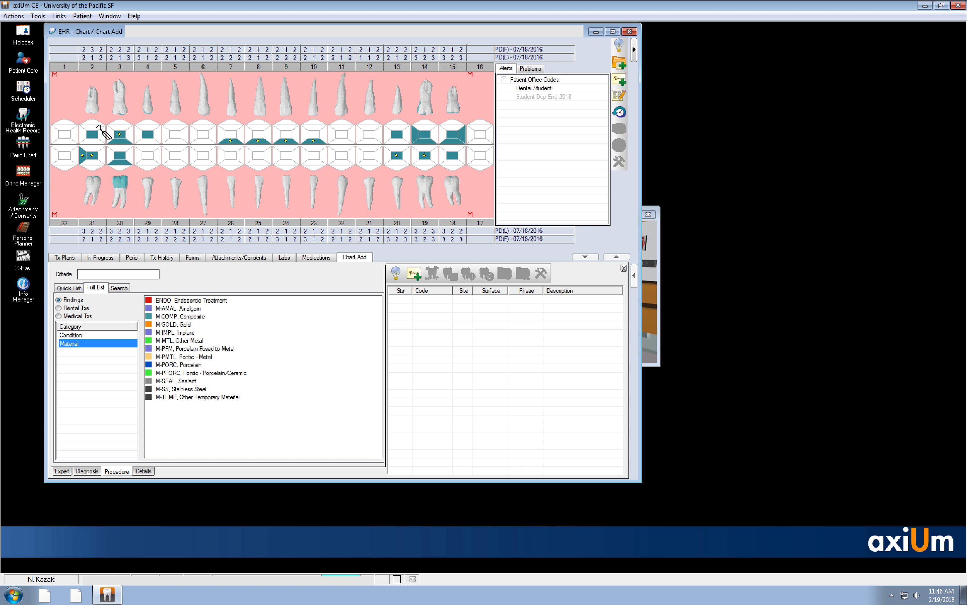
pyautogui.click(167, 303)
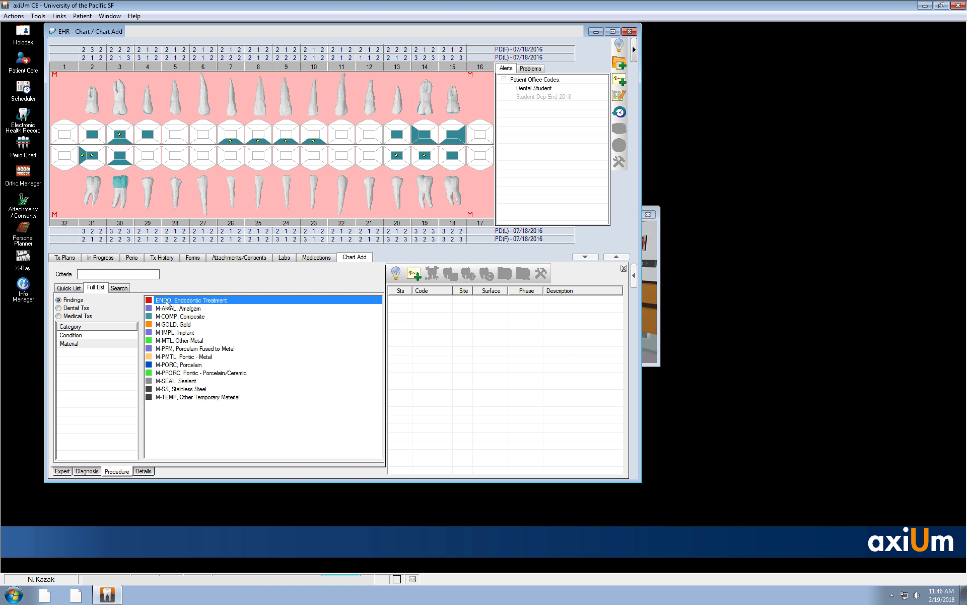
pyautogui.click(97, 121)
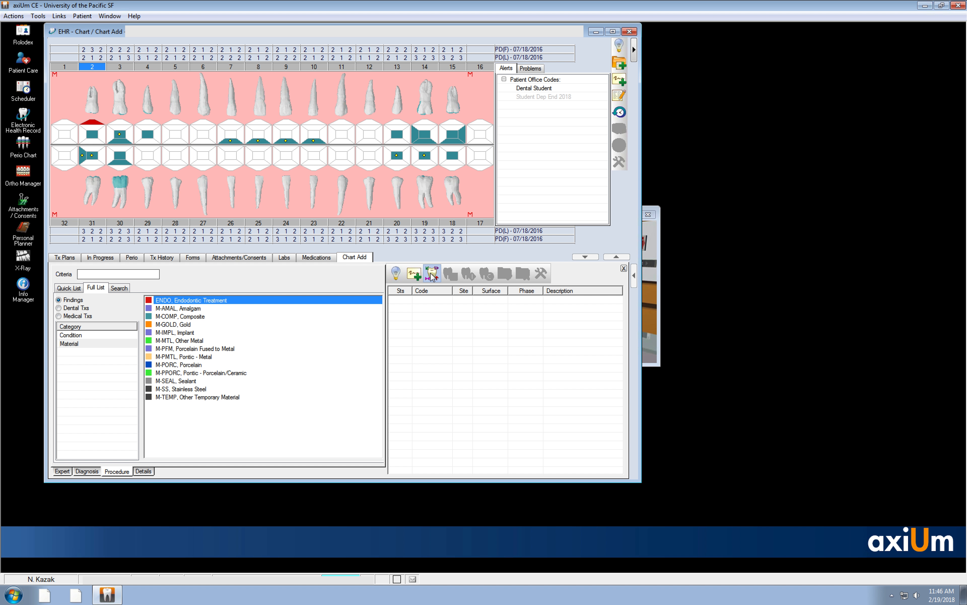
pyautogui.click(433, 276)
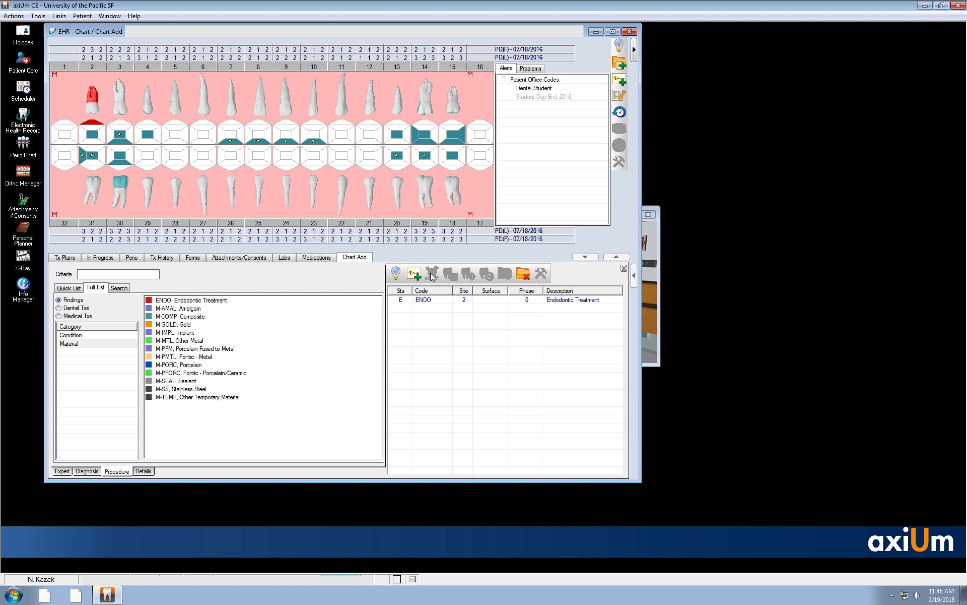
# - Delete the ENDO entry for tooth 2 from the chart
pyautogui.click(453, 300)
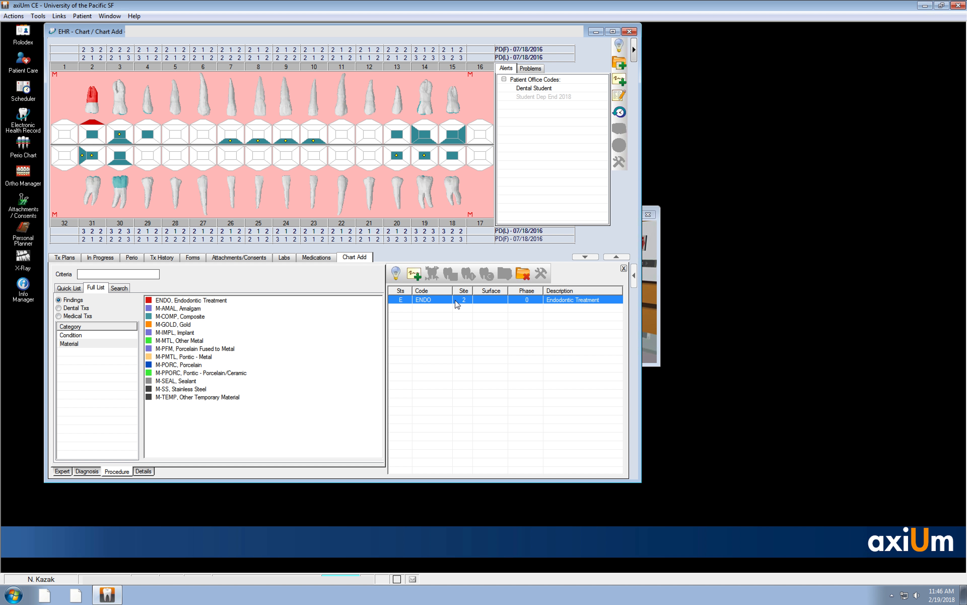
pyautogui.click(528, 277)
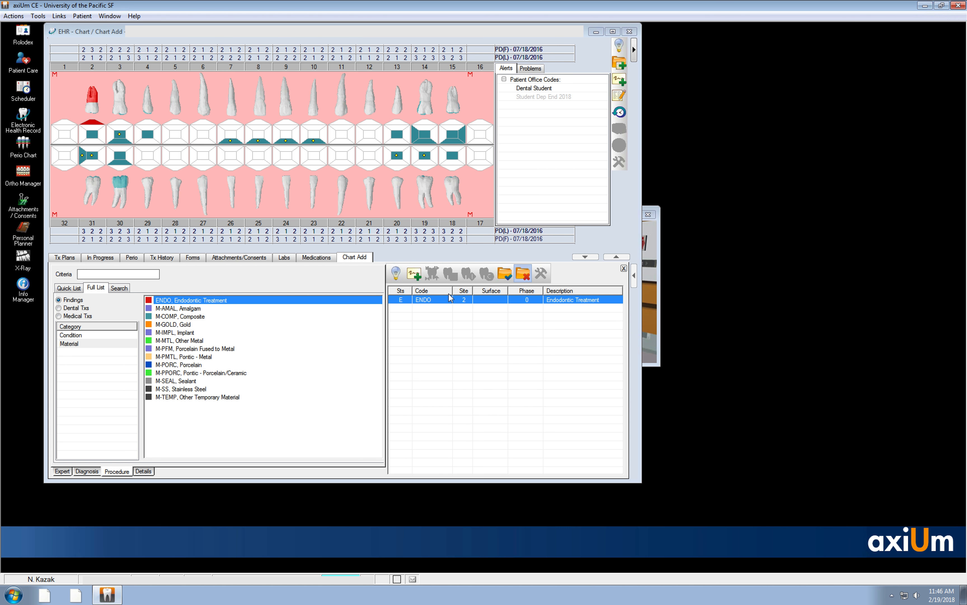
pyautogui.click(496, 334)
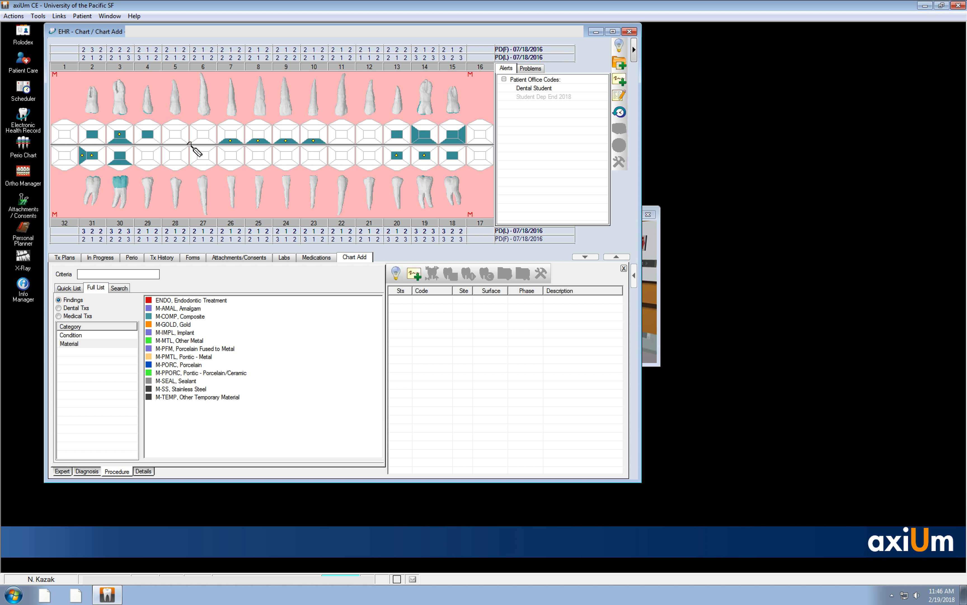
# - Chart an existing composite restoration (M-COMP) on the MOD surfaces of tooth 5
pyautogui.click(199, 317)
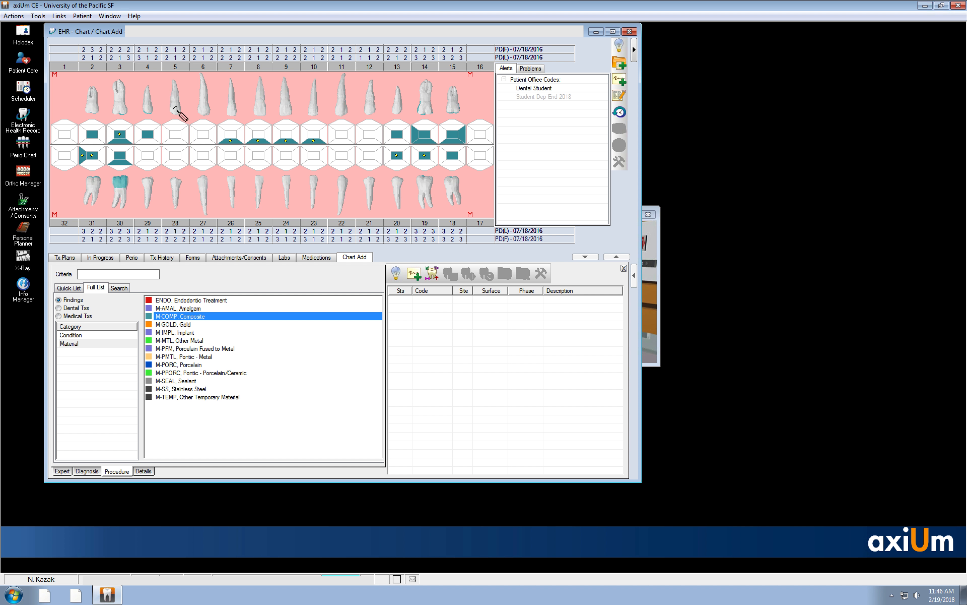
pyautogui.click(167, 134)
pyautogui.click(185, 133)
pyautogui.click(175, 134)
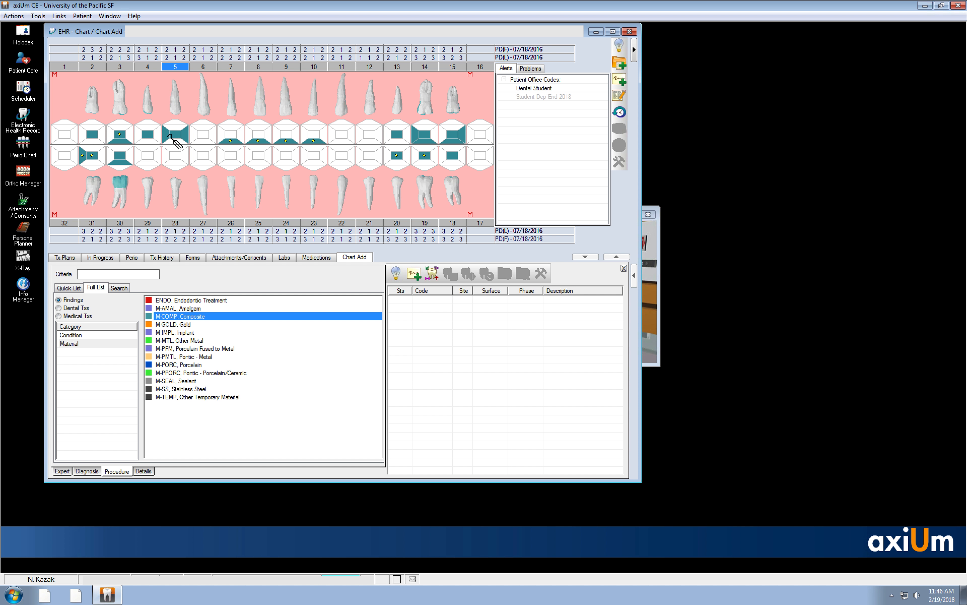
pyautogui.click(432, 273)
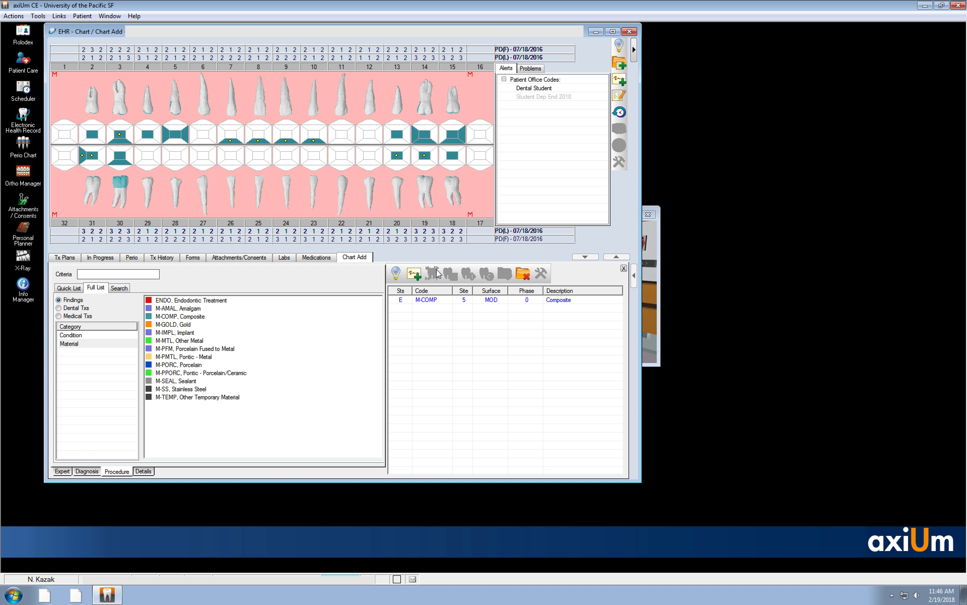
# - Delete the M-COMP entry for tooth 5 from the chart
pyautogui.click(451, 300)
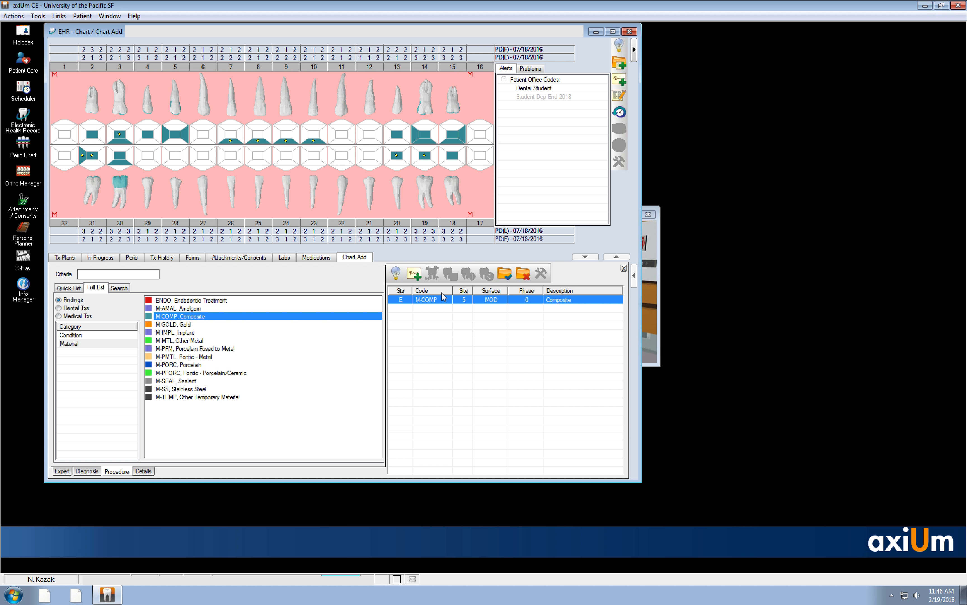
pyautogui.click(523, 273)
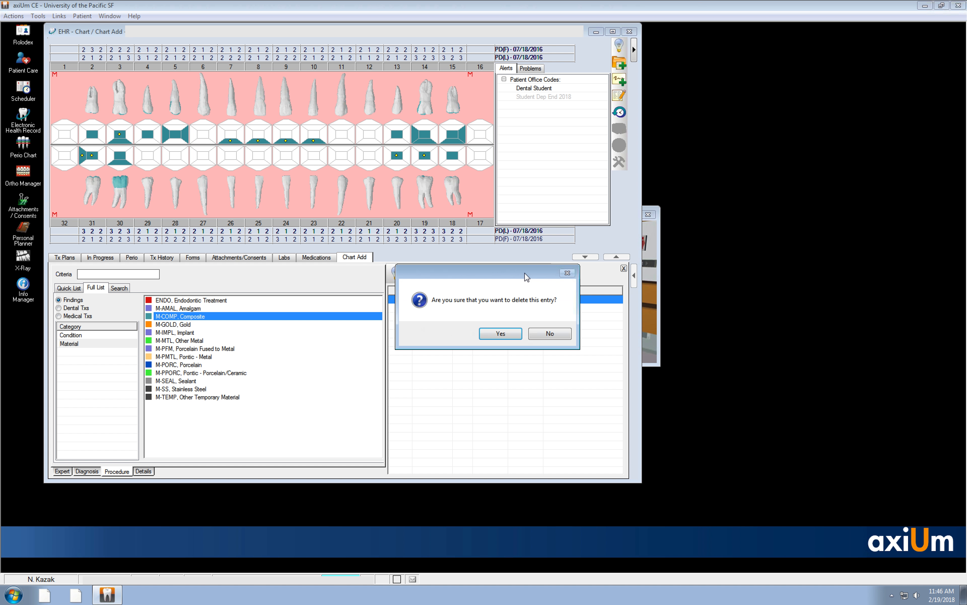
pyautogui.click(491, 333)
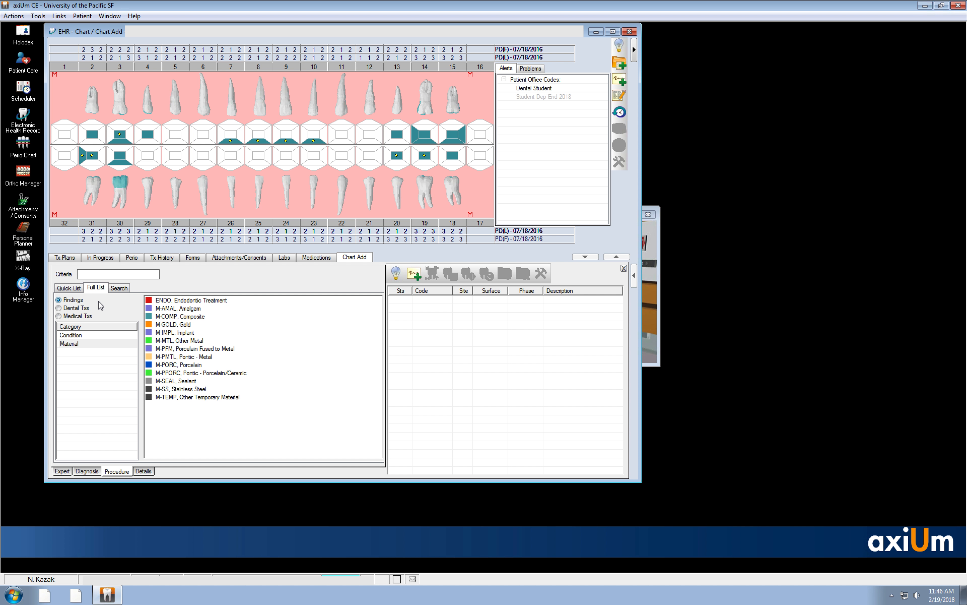
# - Chart the Condition finding C5150, ICDAS 5, on the occlusal surface of tooth 4 using the C5090 Occlusal Codes
pyautogui.click(91, 335)
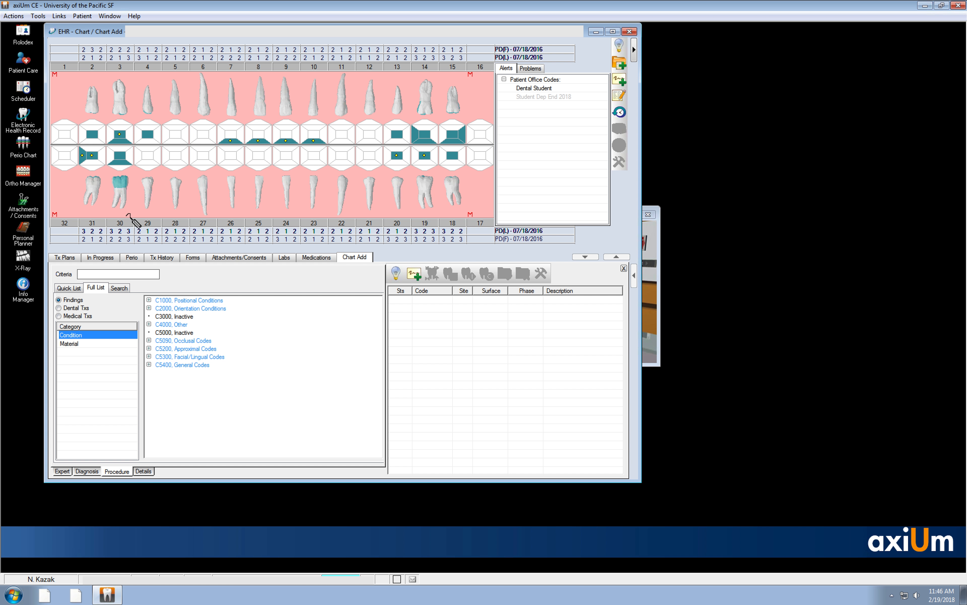
pyautogui.click(152, 135)
pyautogui.click(149, 340)
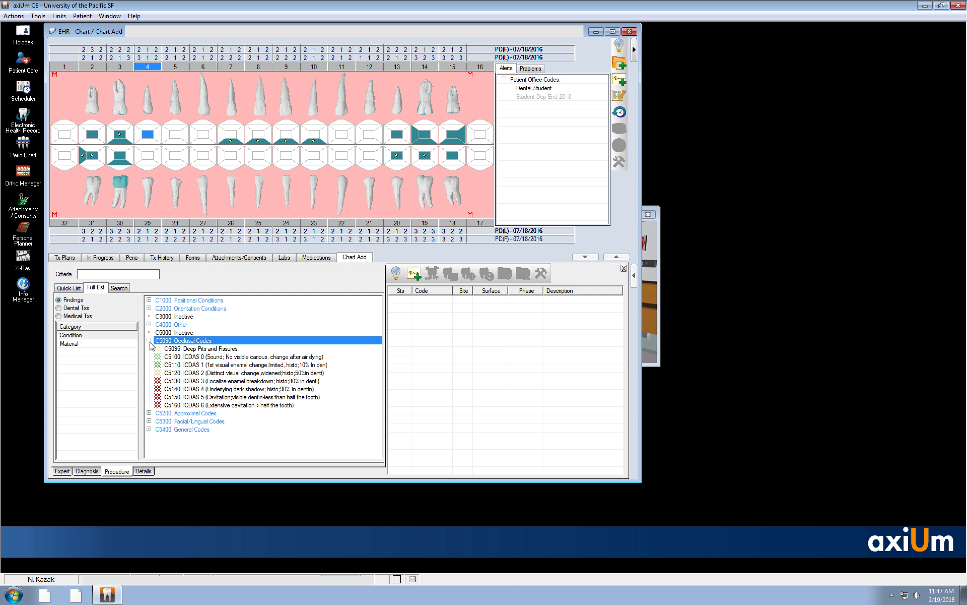
pyautogui.click(230, 397)
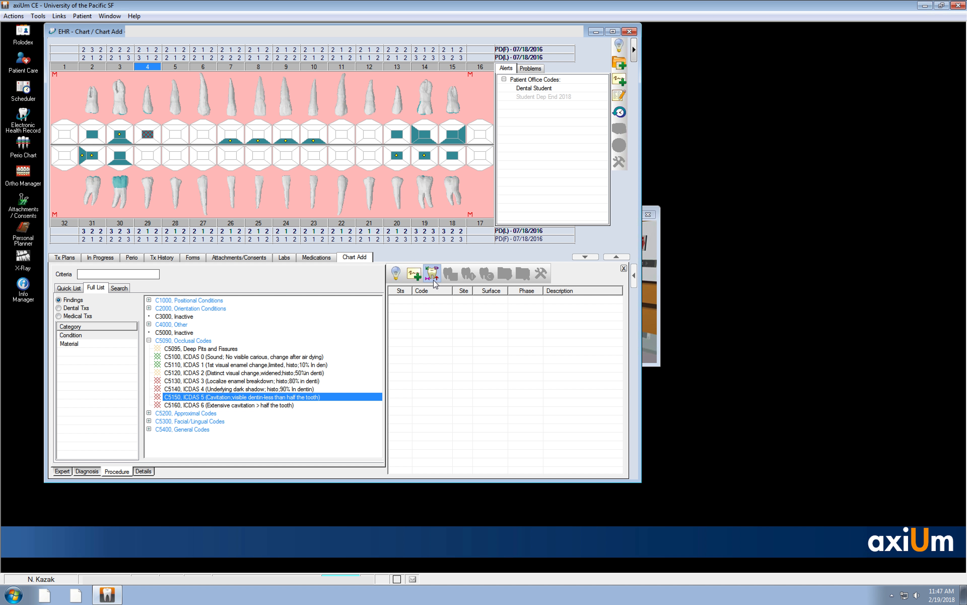
pyautogui.click(434, 282)
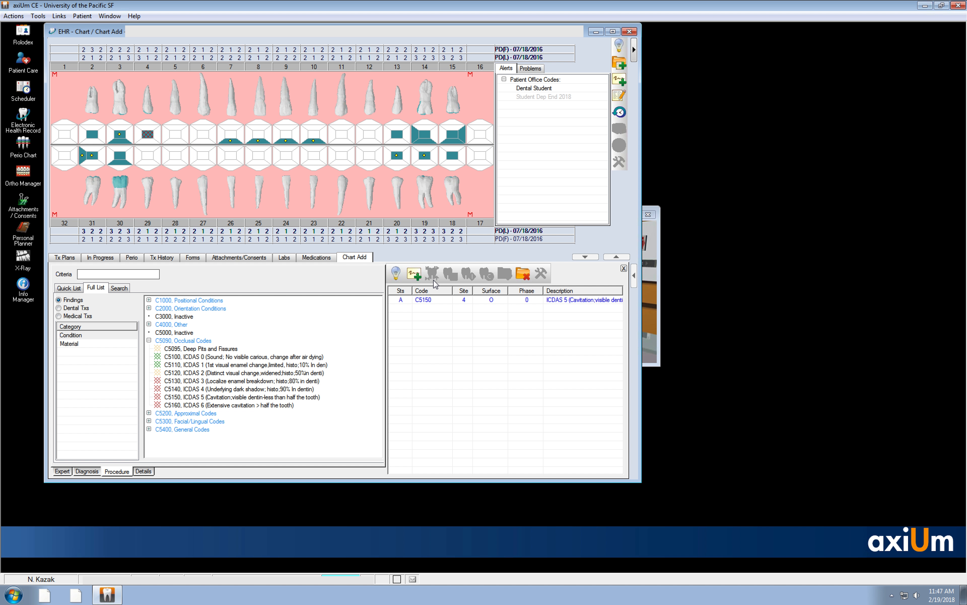
# - Delete the C5150 entry for tooth 4 from the chart
pyautogui.click(450, 301)
pyautogui.click(523, 276)
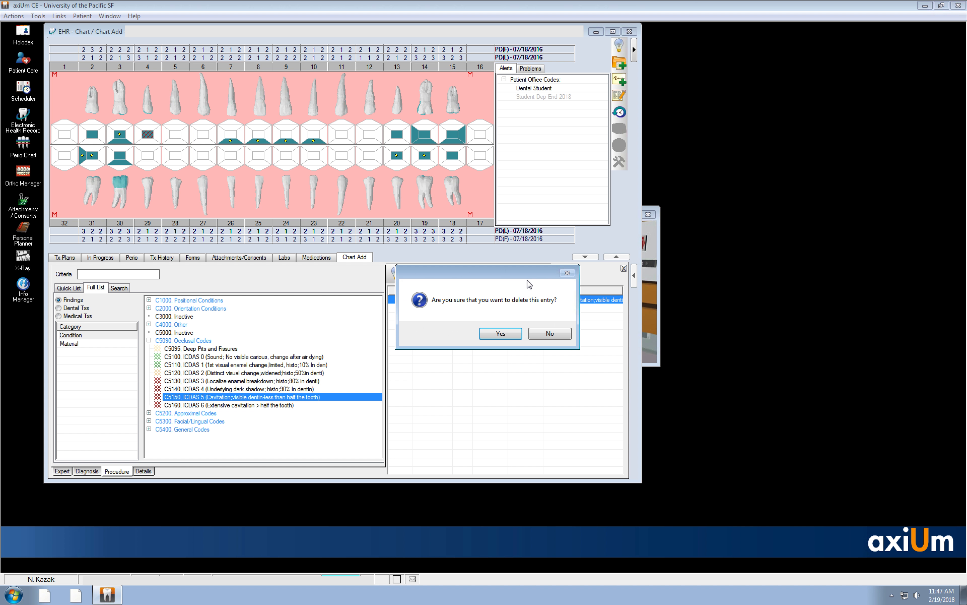
pyautogui.click(484, 333)
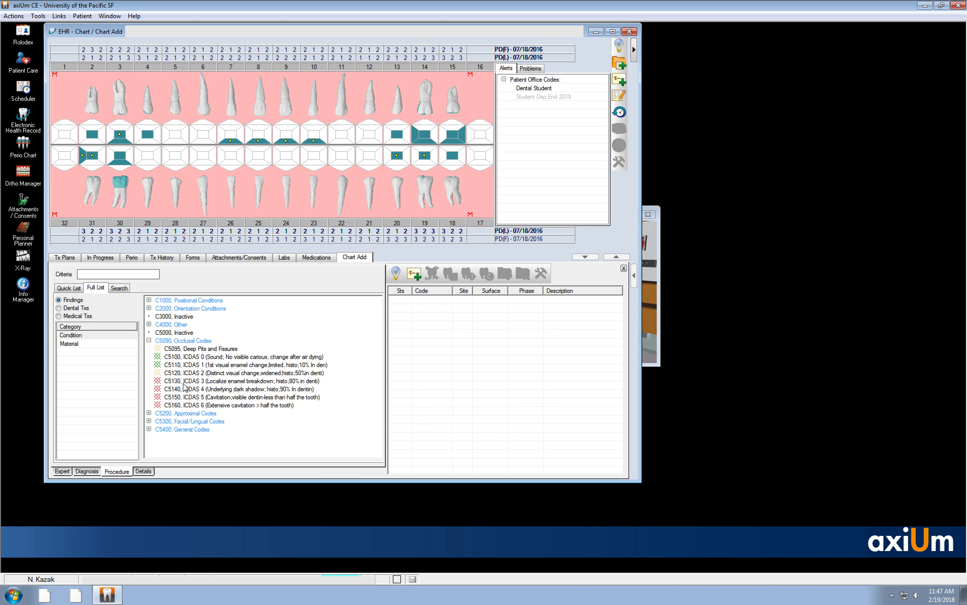
# - Collapse and reopen the C5090 Occlusal Codes to review their ICDAS condition codes
pyautogui.click(149, 345)
pyautogui.click(148, 342)
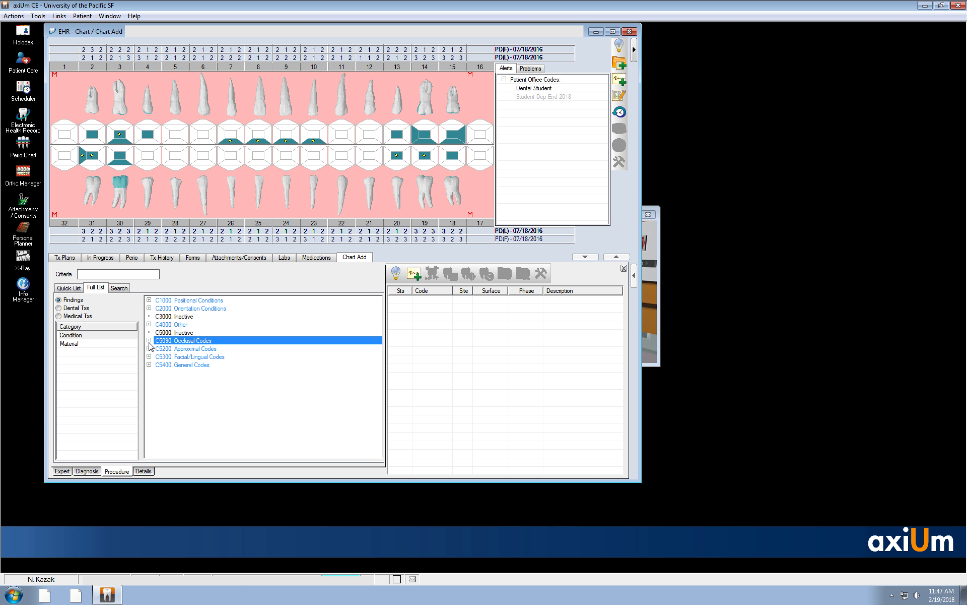
pyautogui.click(148, 340)
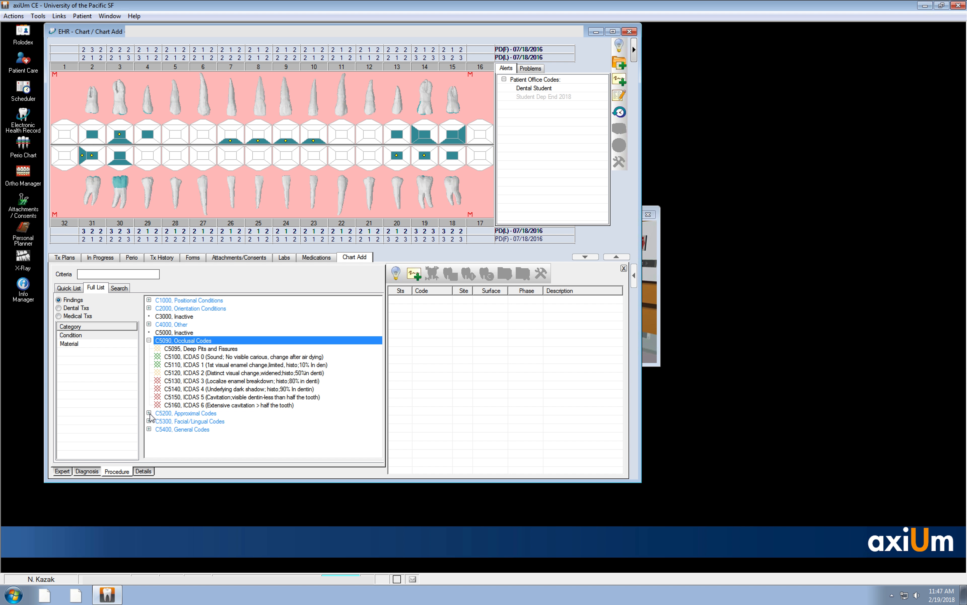
# - Examine the lesion codes under C5200 Approximal Codes, comparing the enamel (E) and dentin (D) lesion depths
pyautogui.click(149, 413)
pyautogui.click(148, 340)
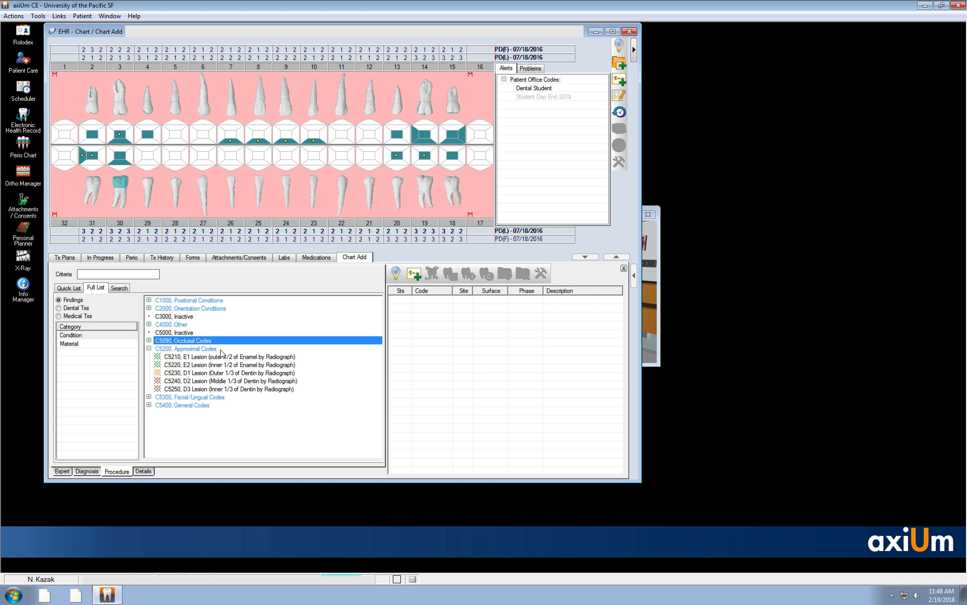
pyautogui.click(211, 375)
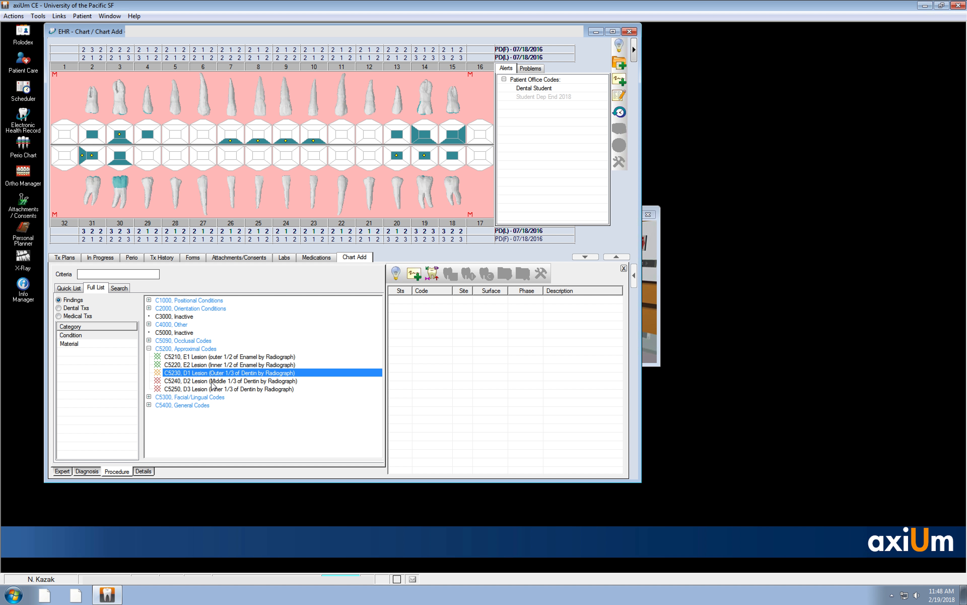
pyautogui.click(211, 381)
pyautogui.click(212, 387)
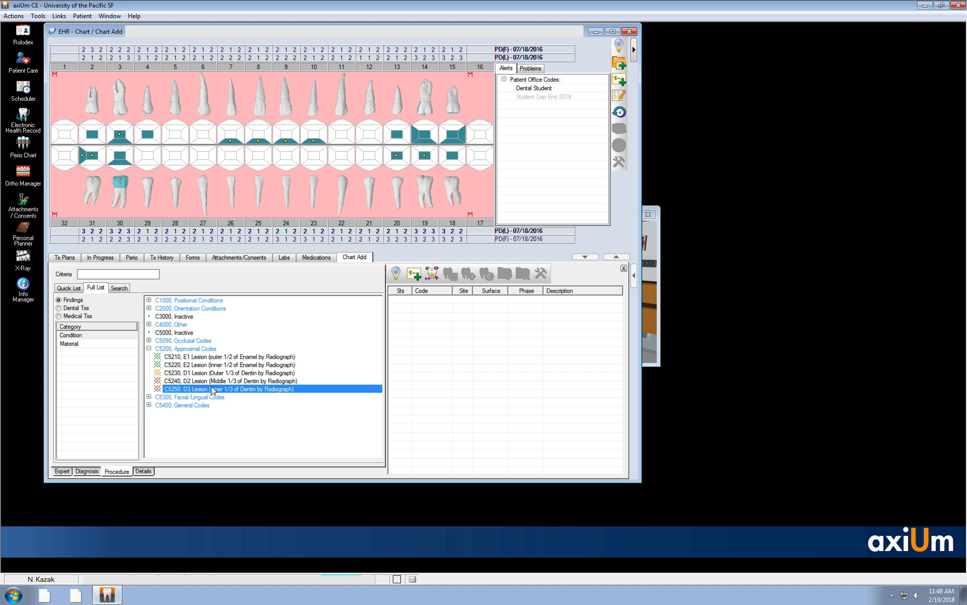
pyautogui.click(210, 356)
pyautogui.click(211, 373)
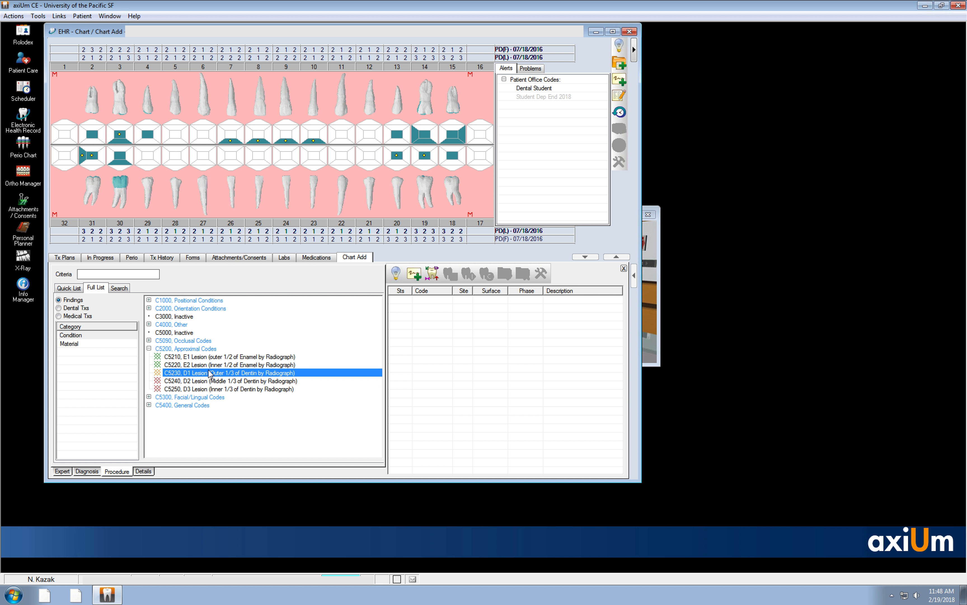
pyautogui.click(206, 365)
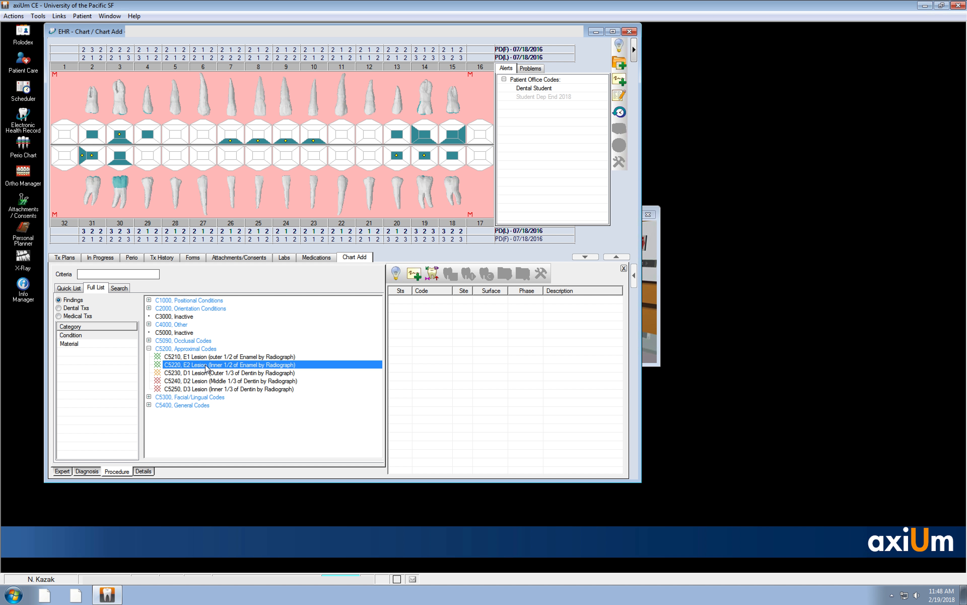
pyautogui.click(148, 348)
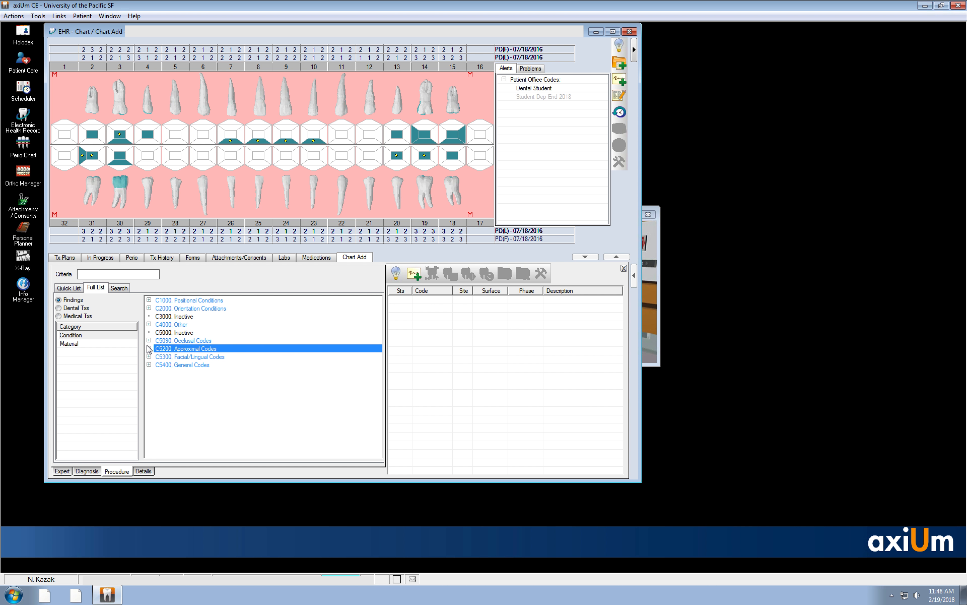
# - Review the condition codes under C5300 Facial/Lingual Codes and C5400 General Codes
pyautogui.click(149, 357)
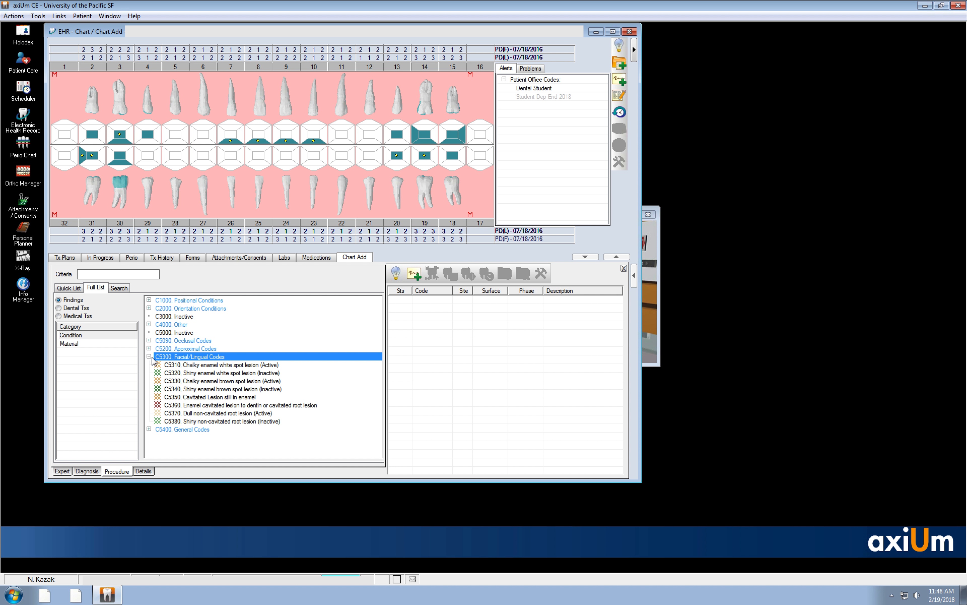
pyautogui.click(148, 356)
pyautogui.click(148, 364)
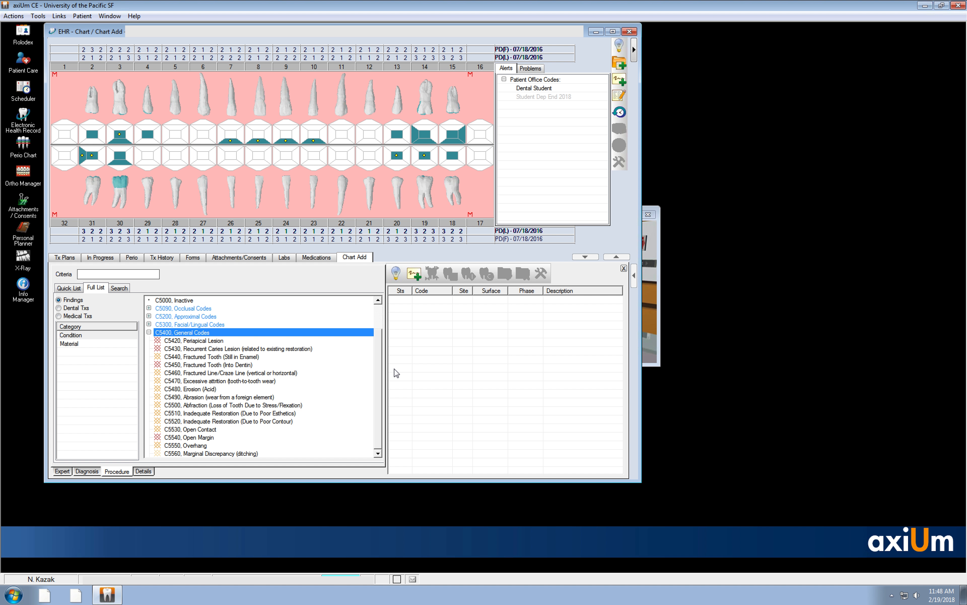
# - Try to chart C5420 Periapical Lesion from the General Codes on the facial side of tooth 5
pyautogui.moveTo(378, 365); pyautogui.dragTo(378, 391)
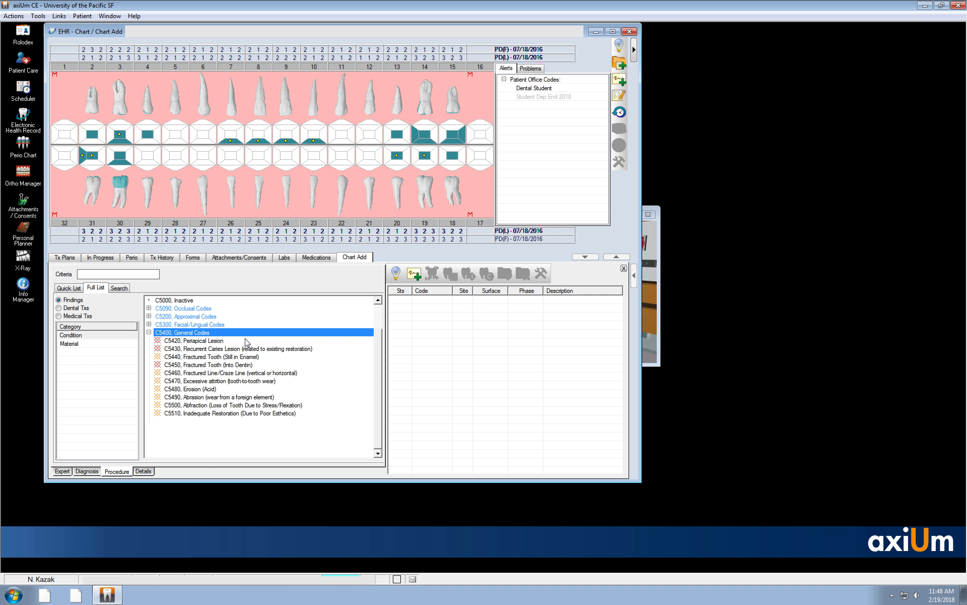
pyautogui.click(236, 349)
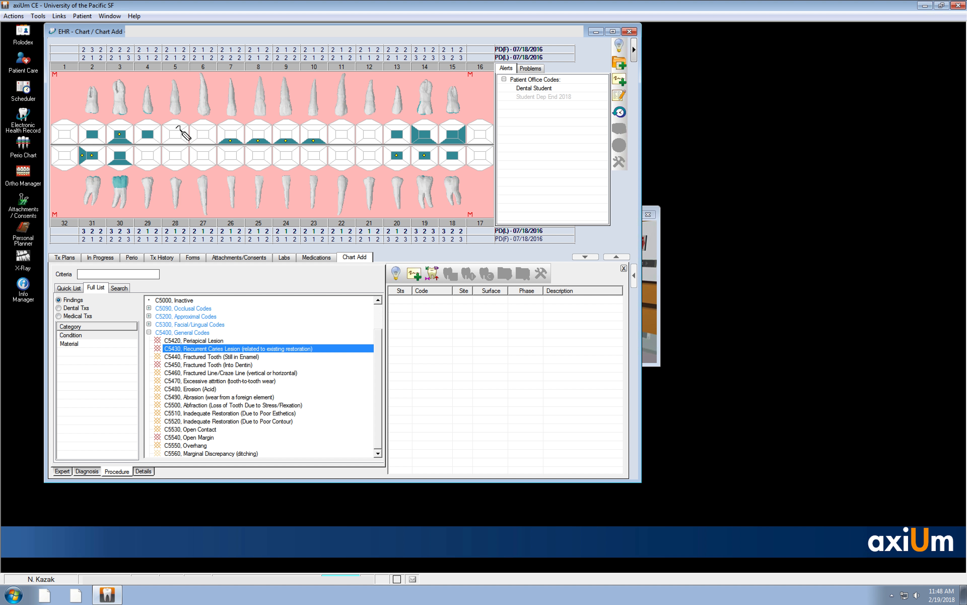
pyautogui.click(194, 340)
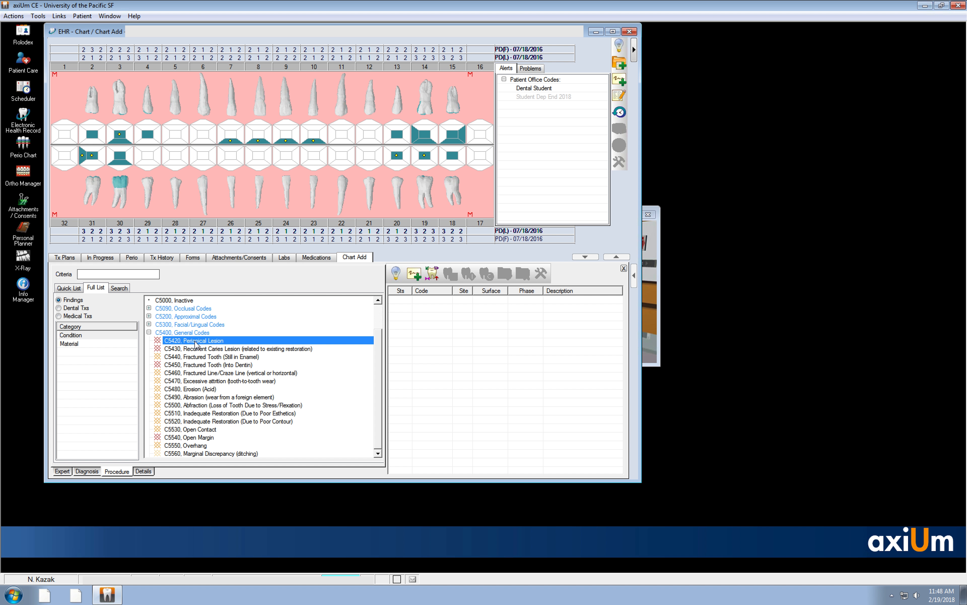
pyautogui.click(182, 122)
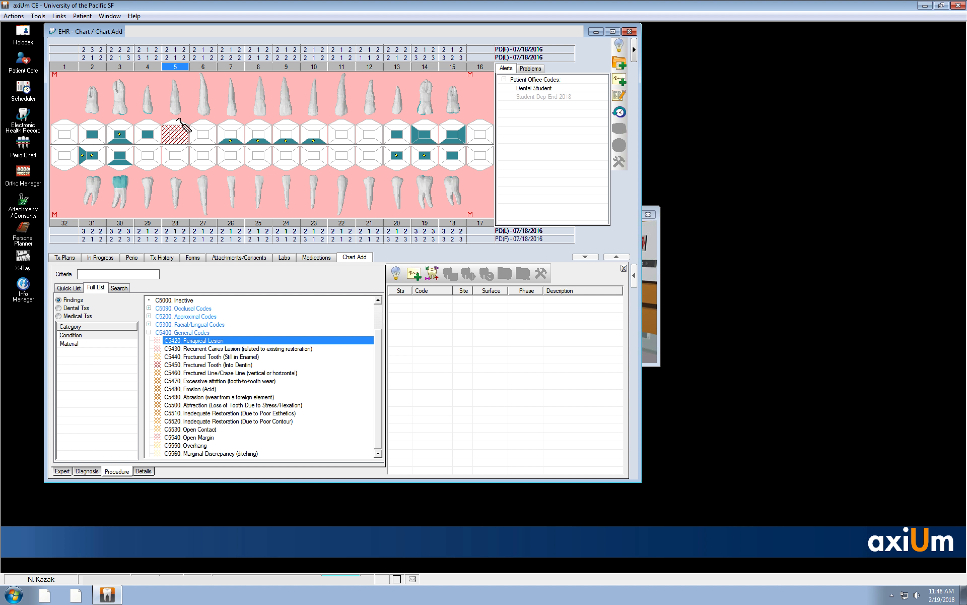
pyautogui.click(432, 274)
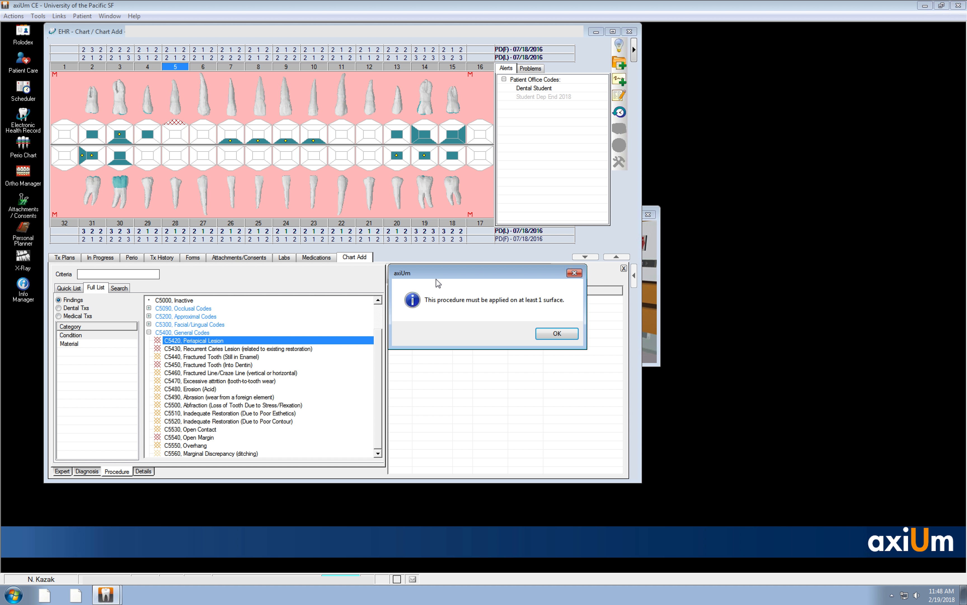
pyautogui.click(557, 333)
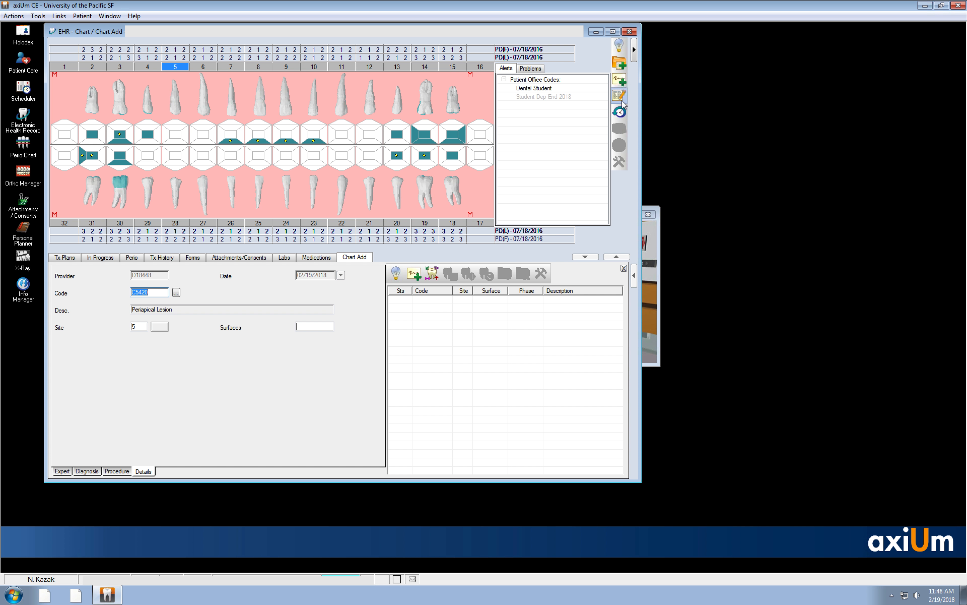
# - Discard the unfinished C5420 entry for tooth 5 and return to the beginning of the full findings list
pyautogui.click(621, 67)
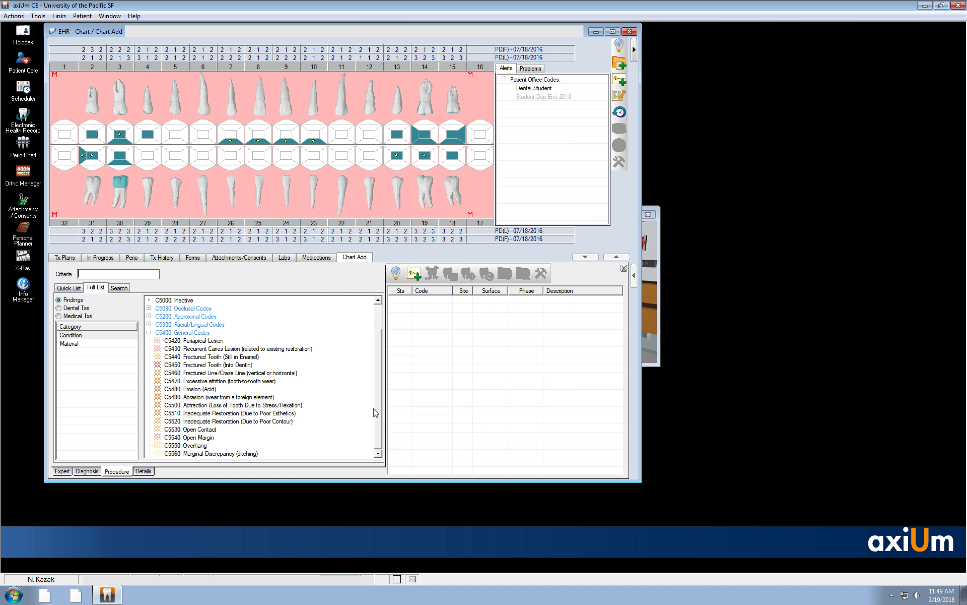
pyautogui.moveTo(379, 392); pyautogui.dragTo(378, 345)
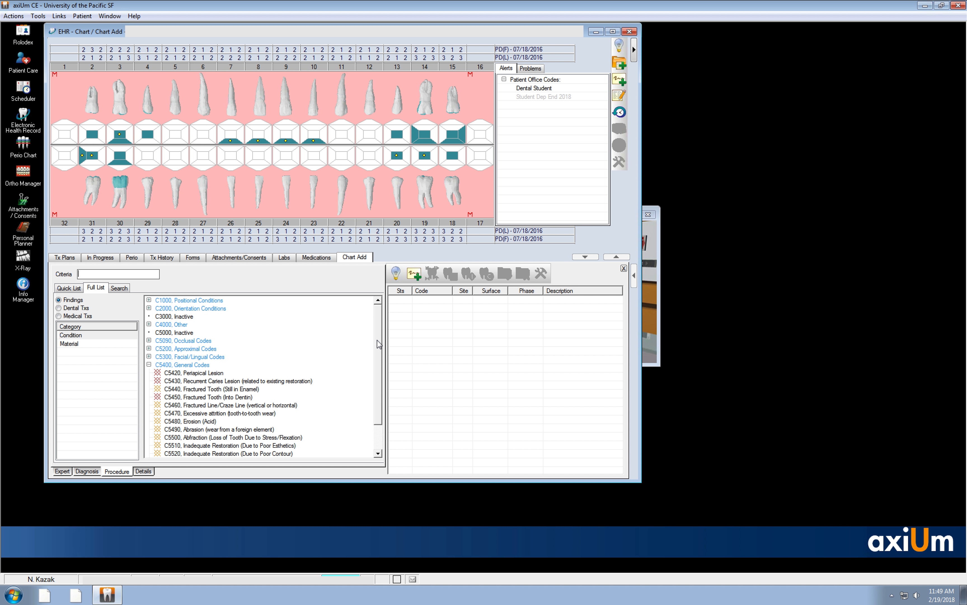